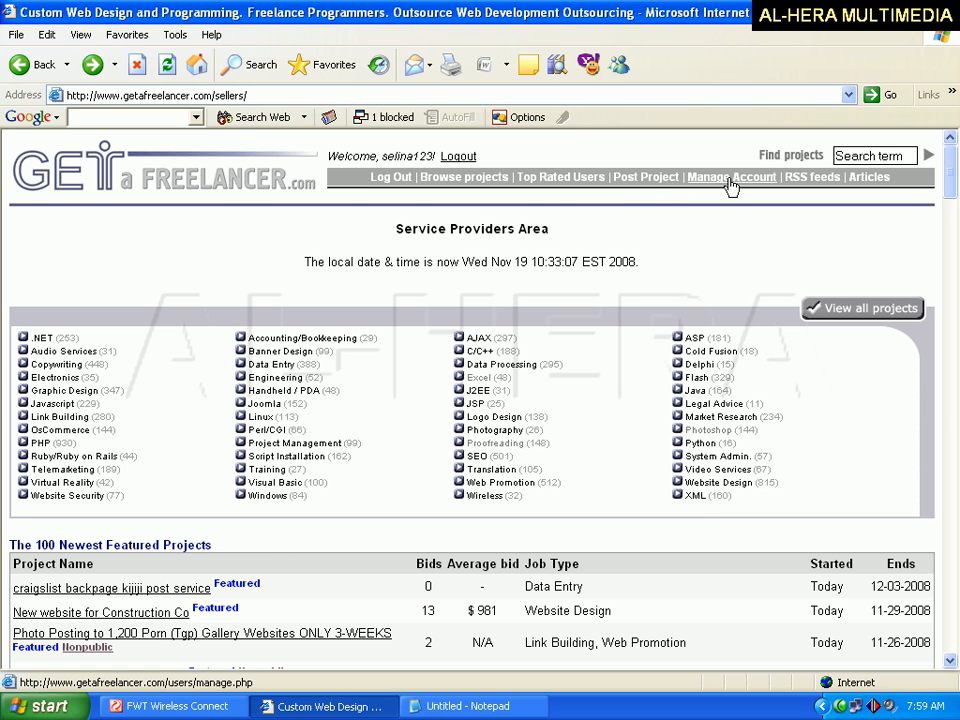
Open the account management page and review its news, profile, membership, balance, toolbar button and RSS feed sections.
{"action": "left_click", "coordinate": [732, 187]}
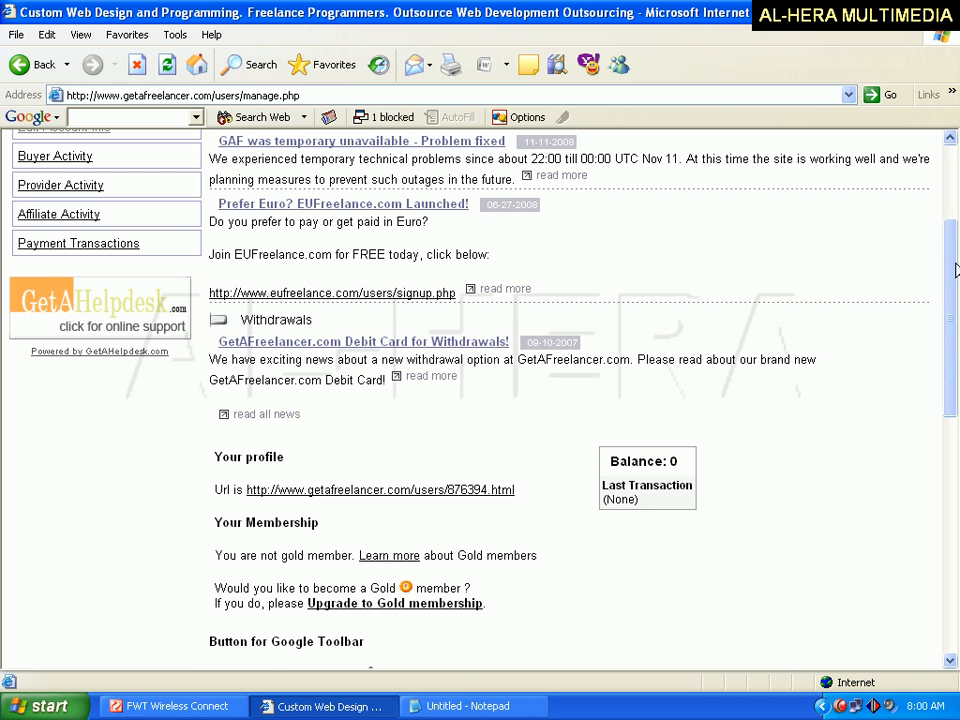
{"action": "left_click_drag", "start_coordinate": [956, 270], "coordinate": [955, 319]}
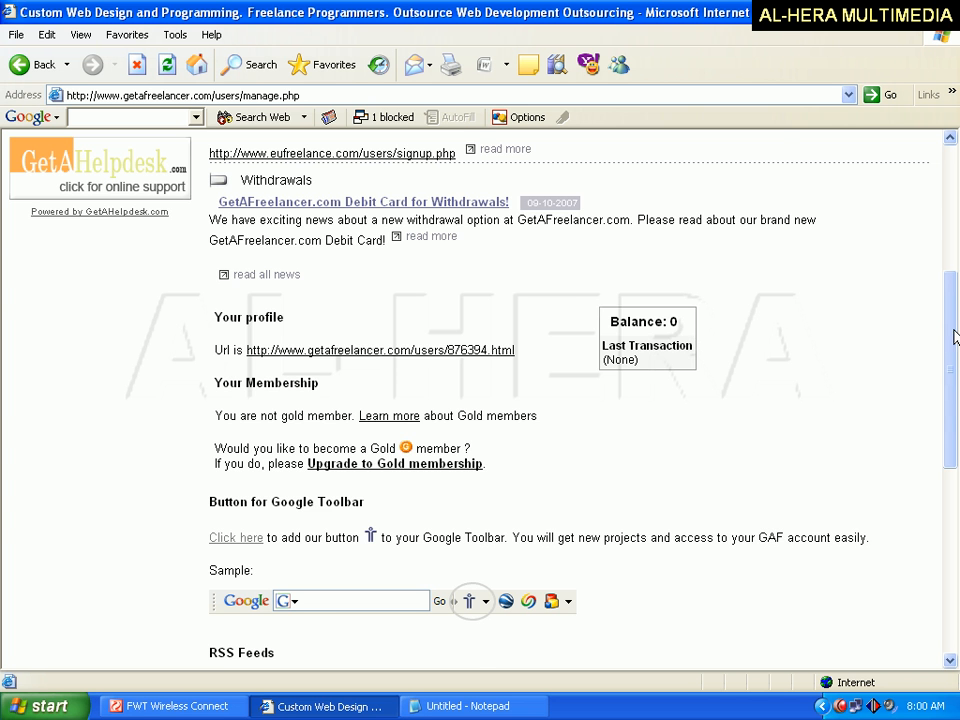
{"action": "left_click_drag", "start_coordinate": [954, 339], "coordinate": [926, 221]}
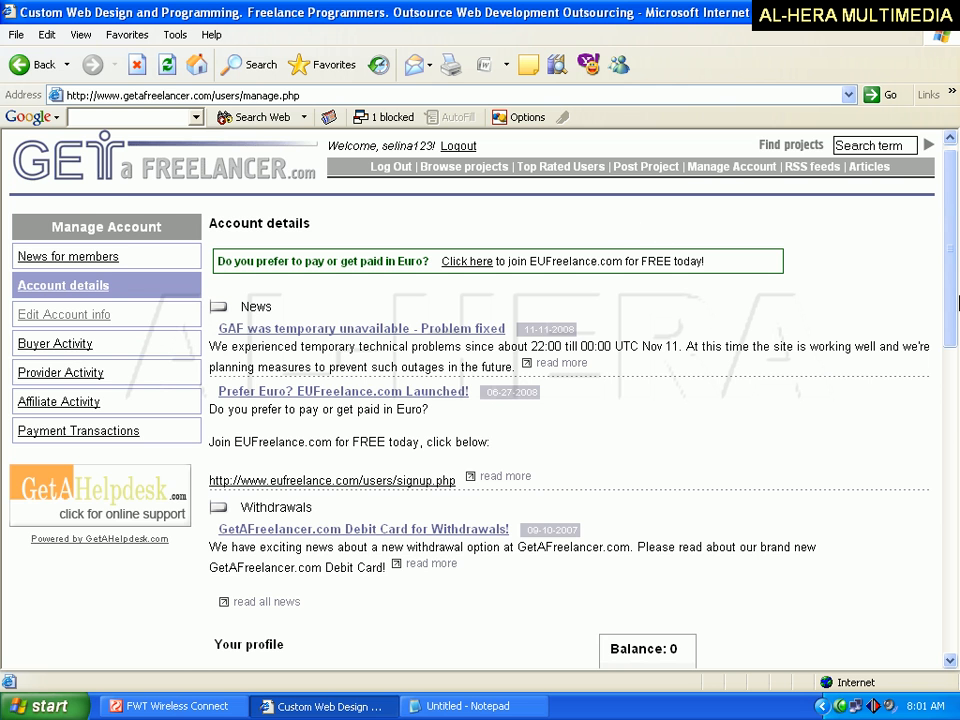
{"action": "left_click_drag", "start_coordinate": [950, 283], "coordinate": [949, 364]}
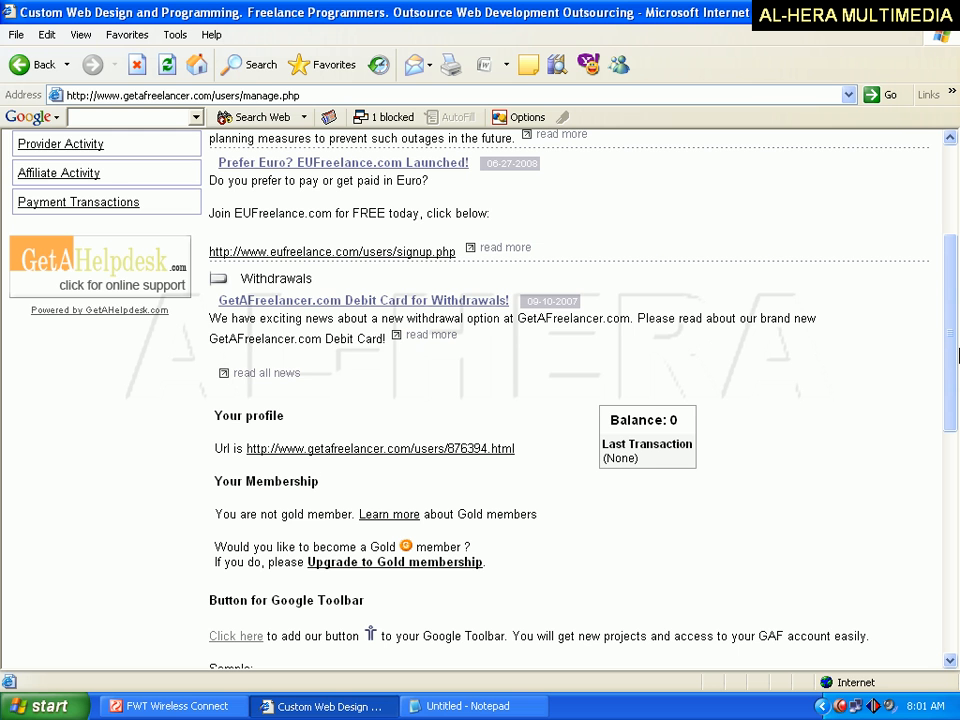
{"action": "scroll", "coordinate": [955, 360], "scroll_direction": "down", "scroll_amount": 1}
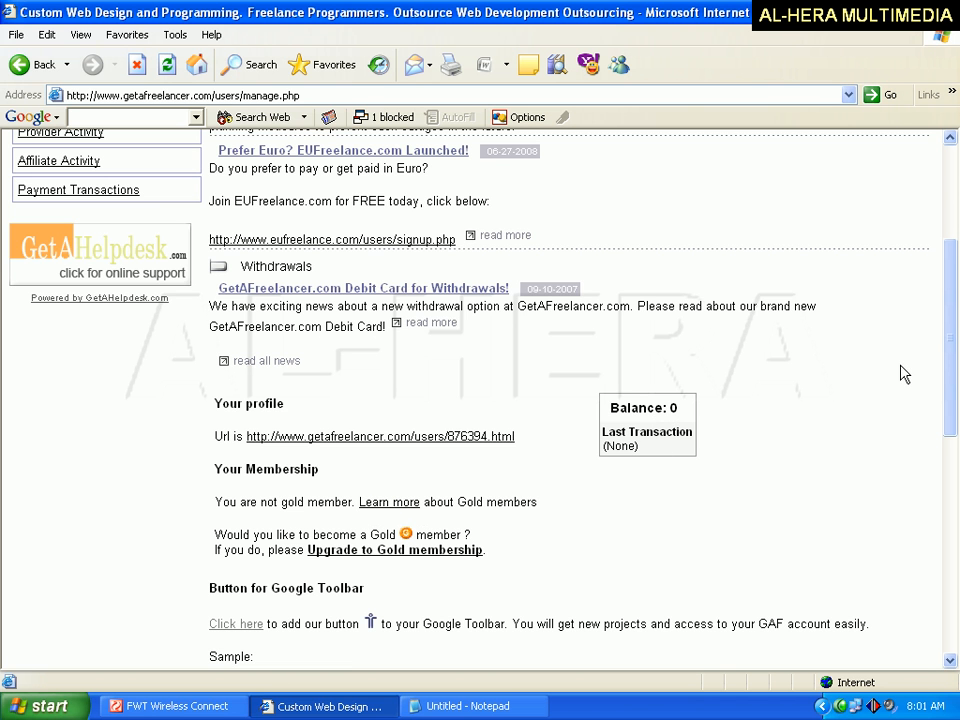
{"action": "left_click_drag", "start_coordinate": [955, 320], "coordinate": [958, 369]}
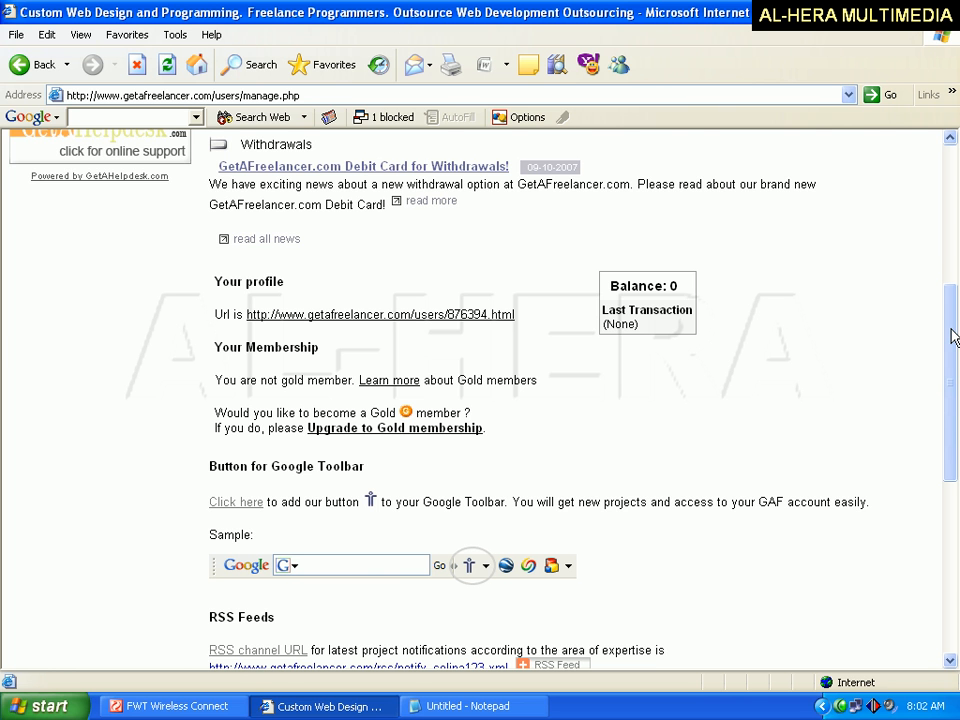
{"action": "left_click_drag", "start_coordinate": [953, 334], "coordinate": [949, 339]}
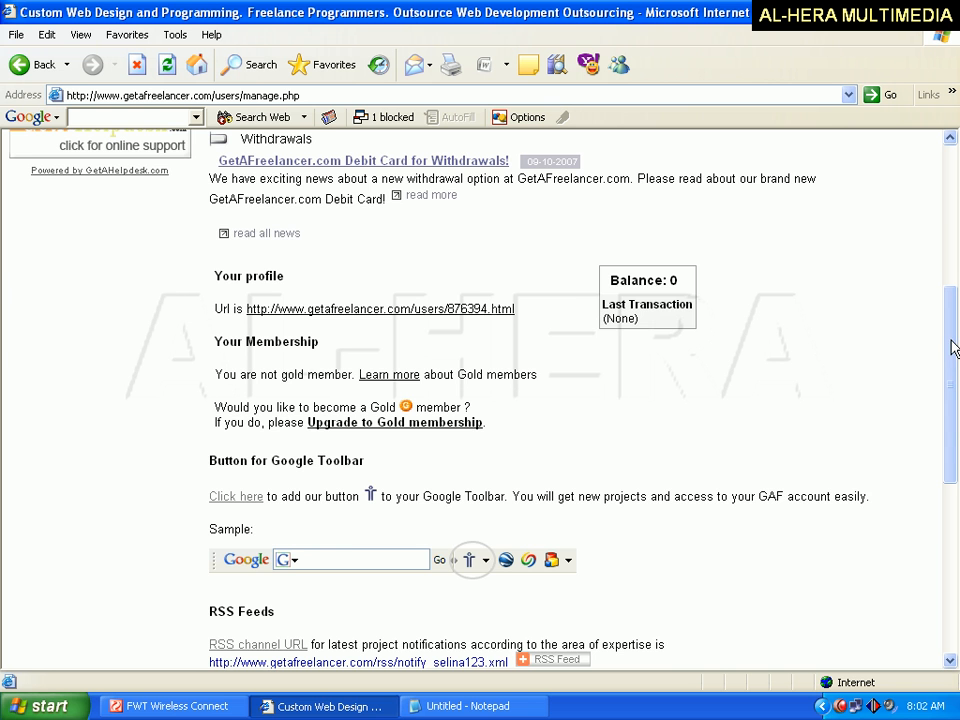
{"action": "mouse_move", "coordinate": [953, 345]}
{"action": "left_mouse_down"}
{"action": "mouse_move", "coordinate": [957, 292]}
{"action": "mouse_move", "coordinate": [953, 354]}
{"action": "left_mouse_up"}
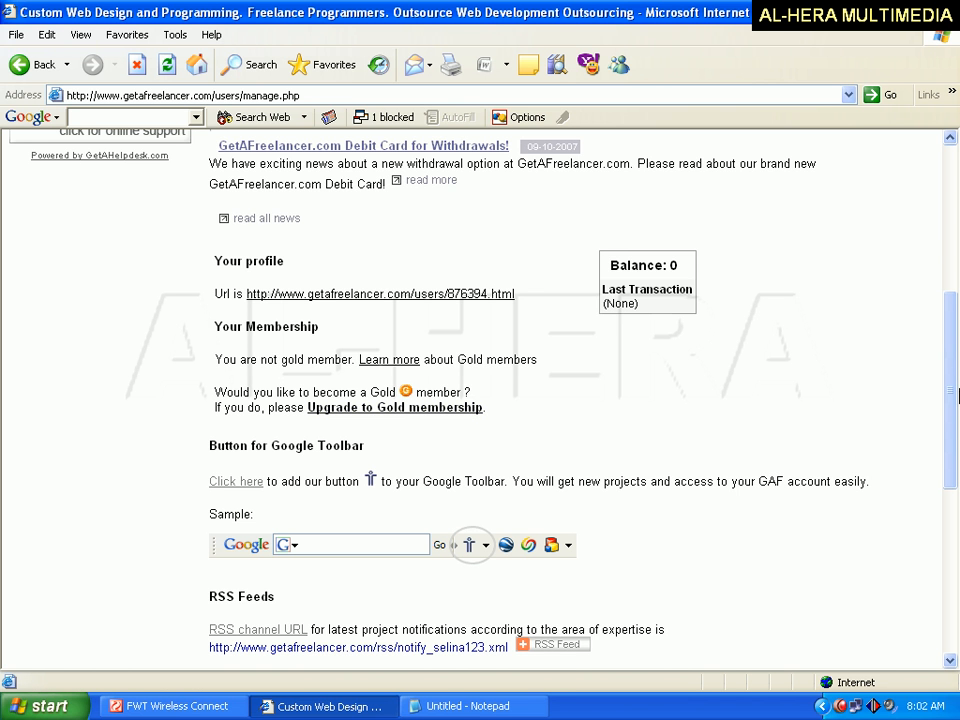
{"action": "left_click_drag", "start_coordinate": [953, 377], "coordinate": [955, 413]}
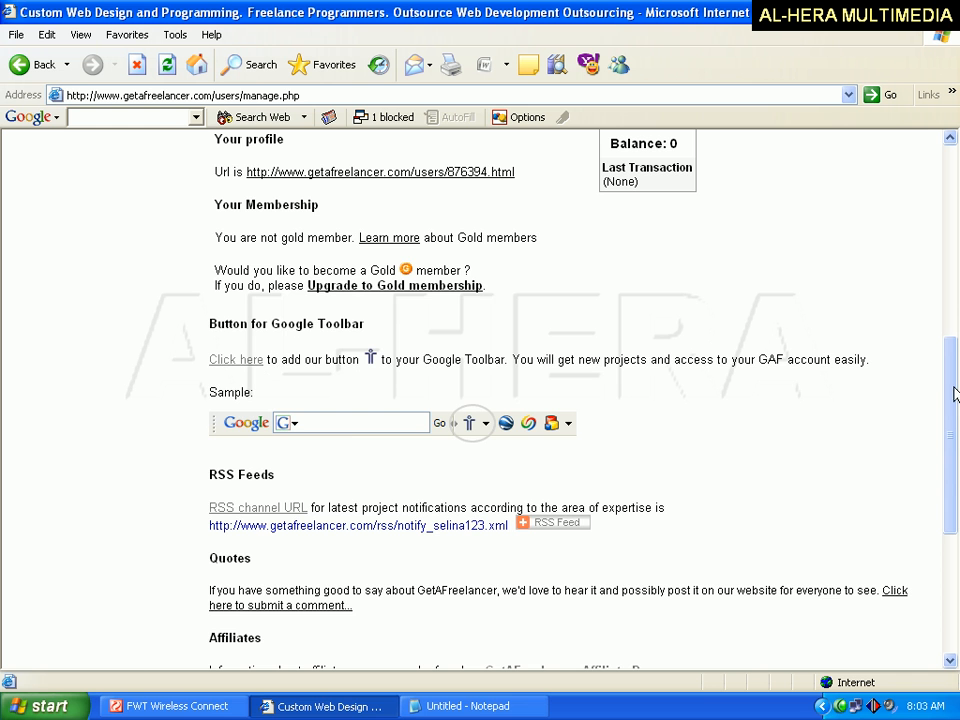
{"action": "left_click_drag", "start_coordinate": [953, 392], "coordinate": [953, 200]}
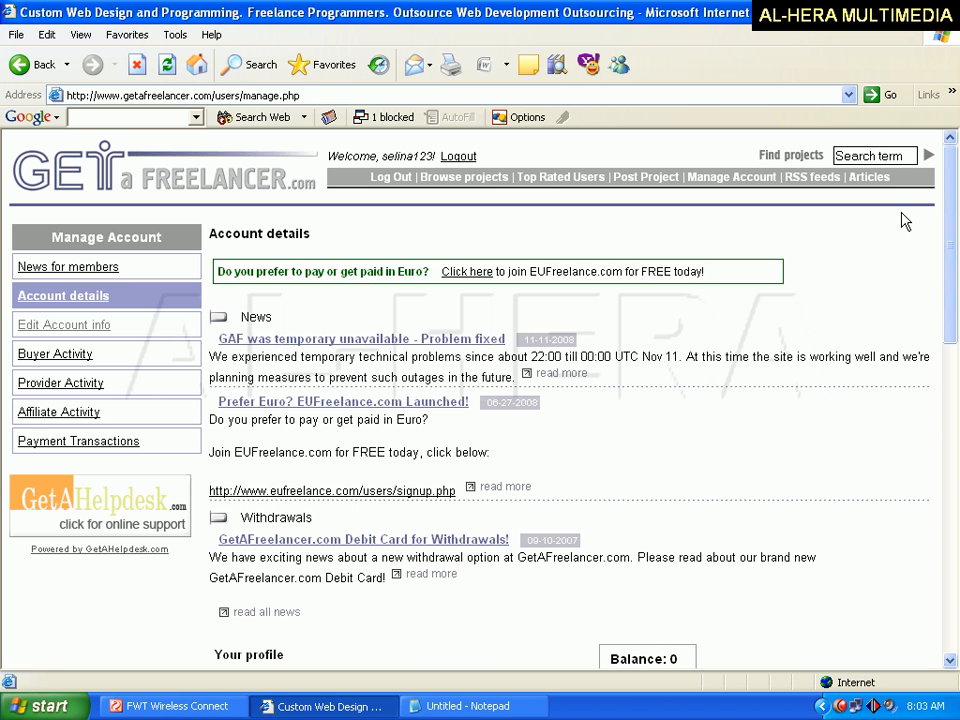
Open the account information for editing and go to the service provider profile's areas of expertise and skills.
{"action": "left_click", "coordinate": [68, 327]}
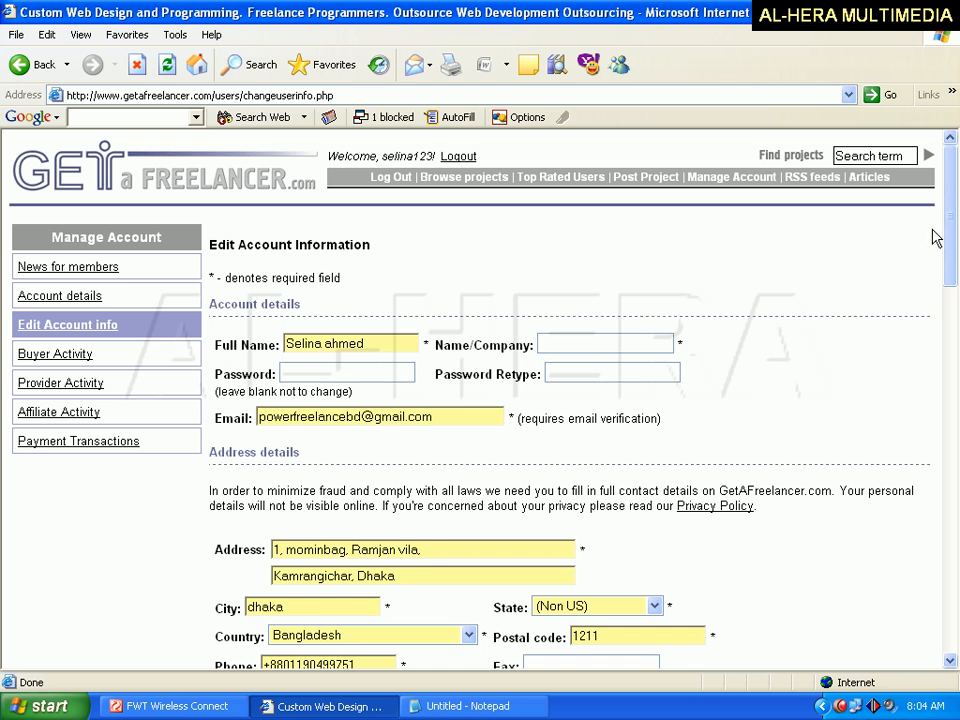
{"action": "scroll", "coordinate": [952, 218], "scroll_direction": "down", "scroll_amount": 1}
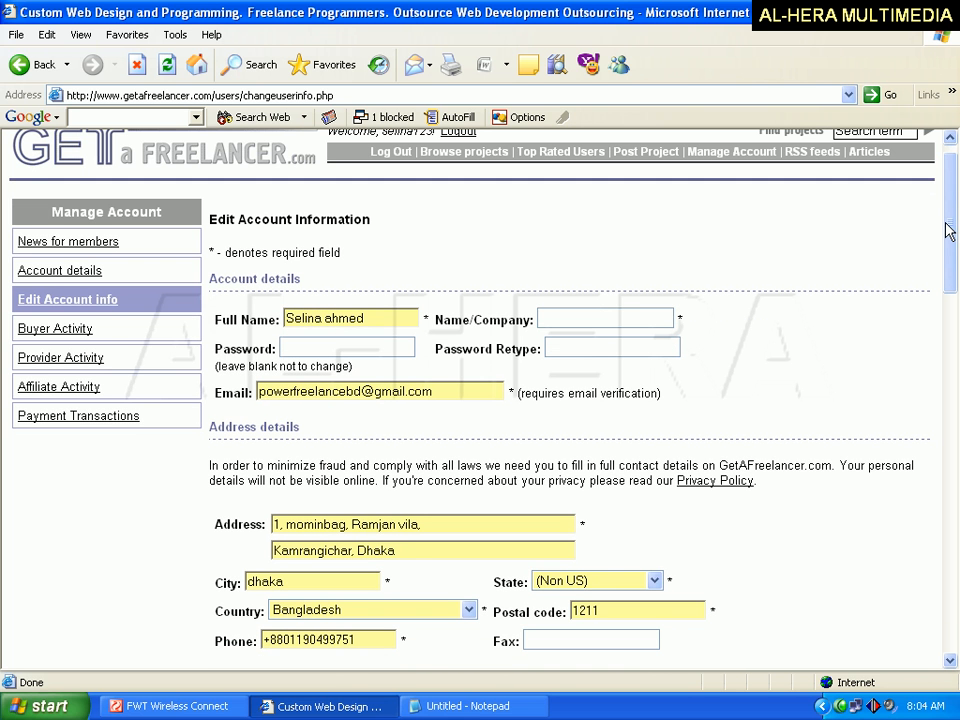
{"action": "left_click_drag", "start_coordinate": [955, 255], "coordinate": [958, 406]}
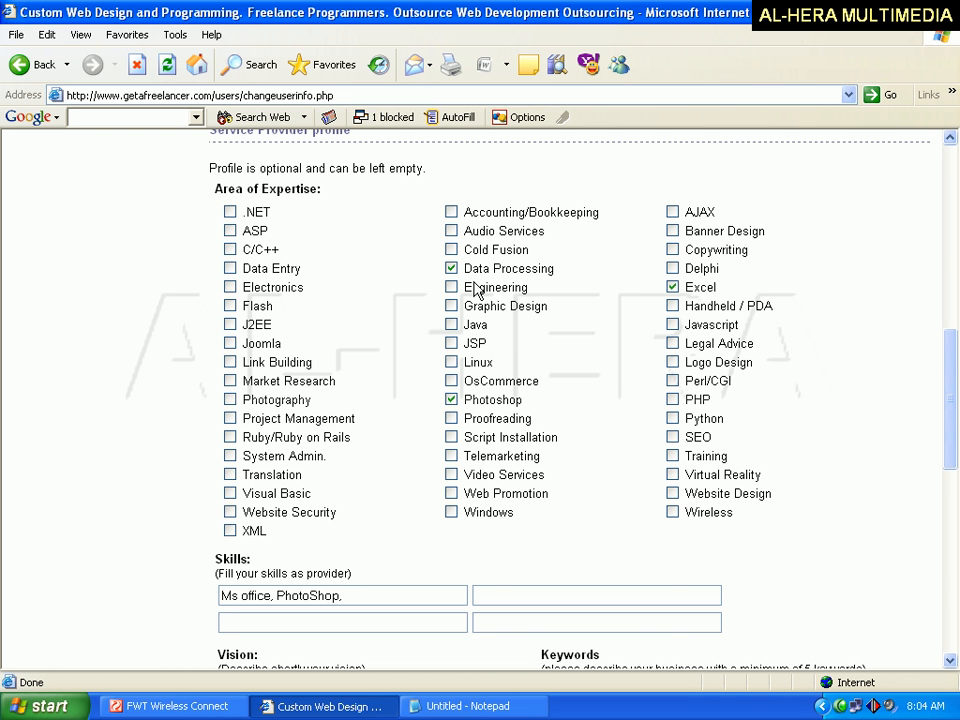
{"action": "left_click", "coordinate": [459, 313]}
{"action": "left_click_drag", "start_coordinate": [955, 375], "coordinate": [955, 435]}
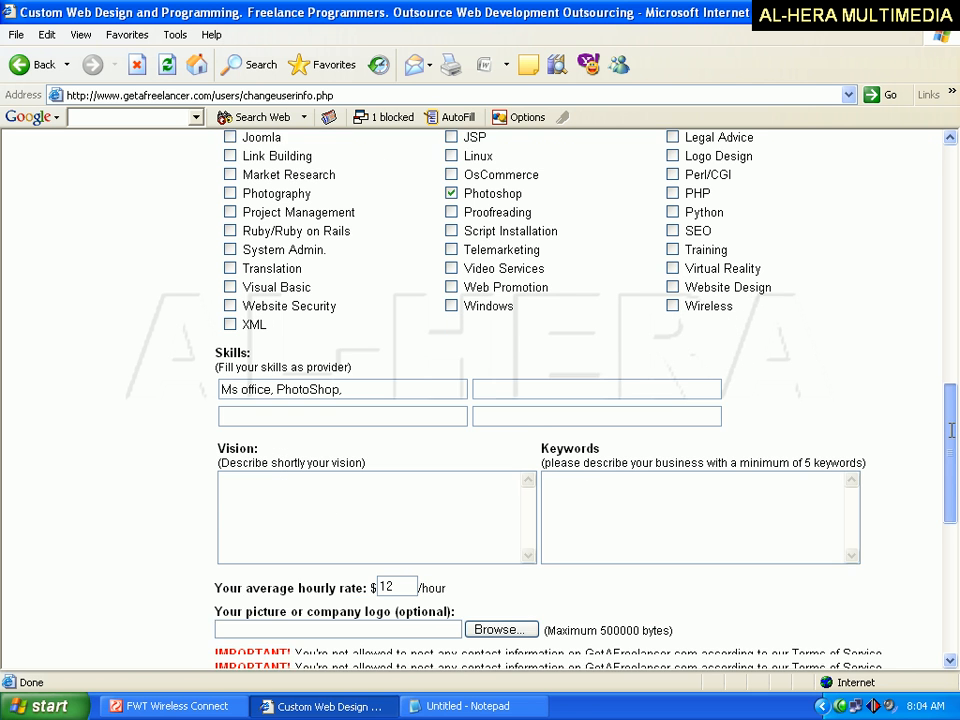
{"action": "left_click", "coordinate": [355, 361]}
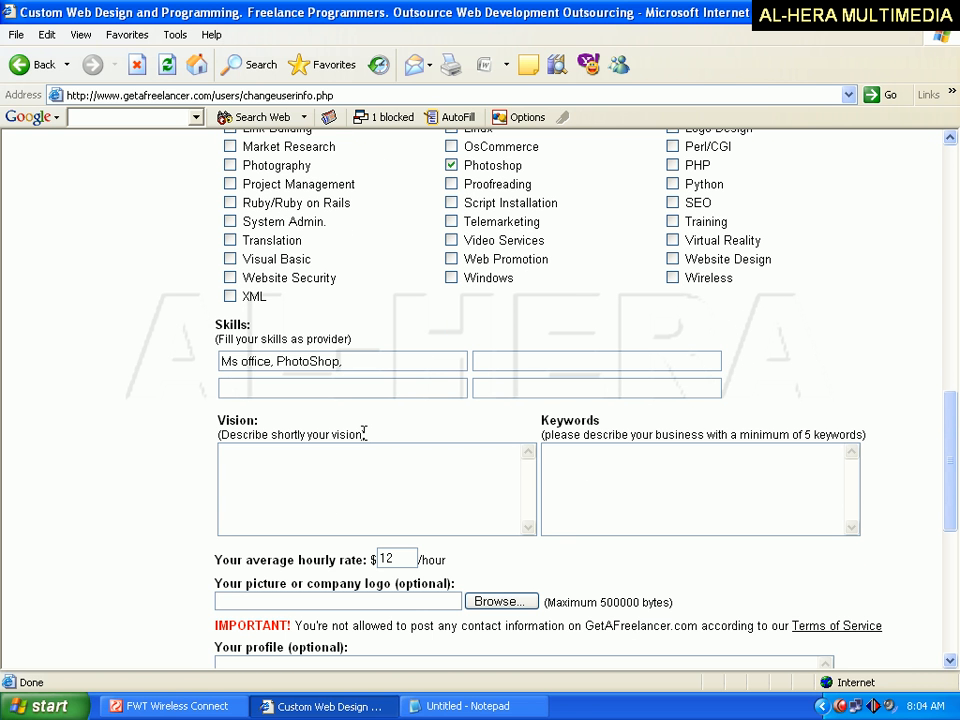
Copy the whole AL-HERA MULTIMEDIA company description from the untitled Notepad document into the form's Vision field.
{"action": "left_click", "coordinate": [355, 461]}
{"action": "left_click", "coordinate": [466, 708]}
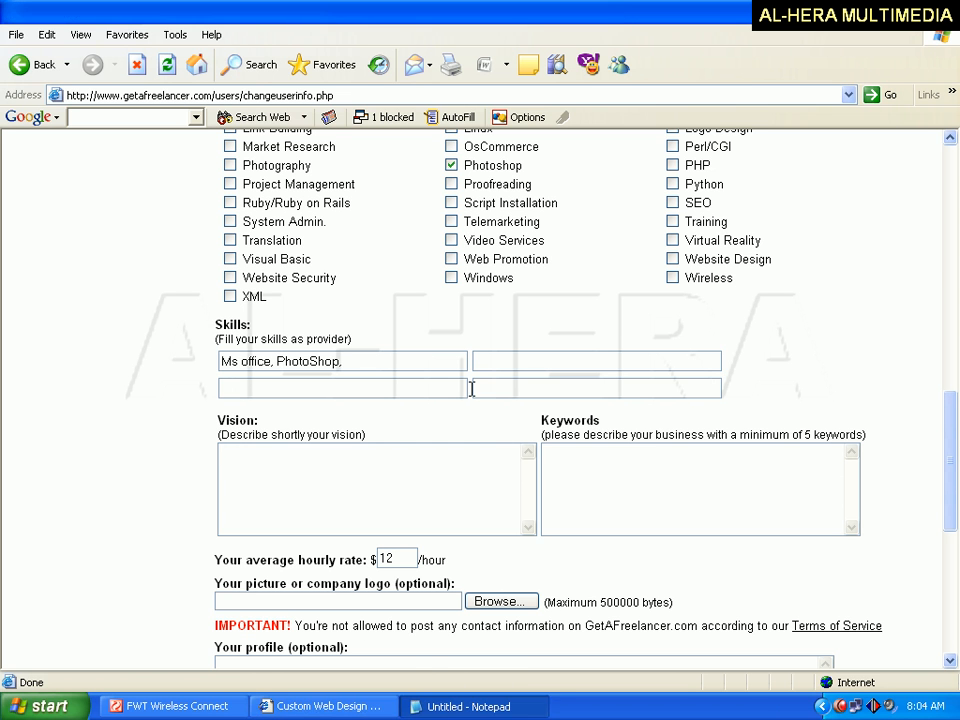
{"action": "left_click_drag", "start_coordinate": [571, 246], "coordinate": [4, 8]}
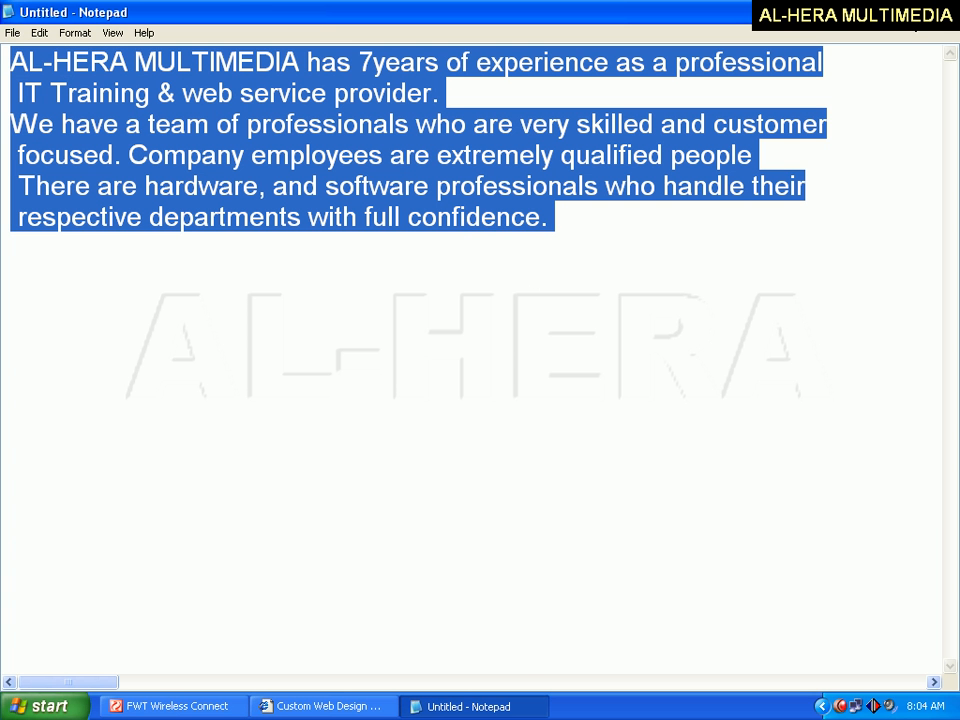
{"action": "left_click", "coordinate": [430, 706]}
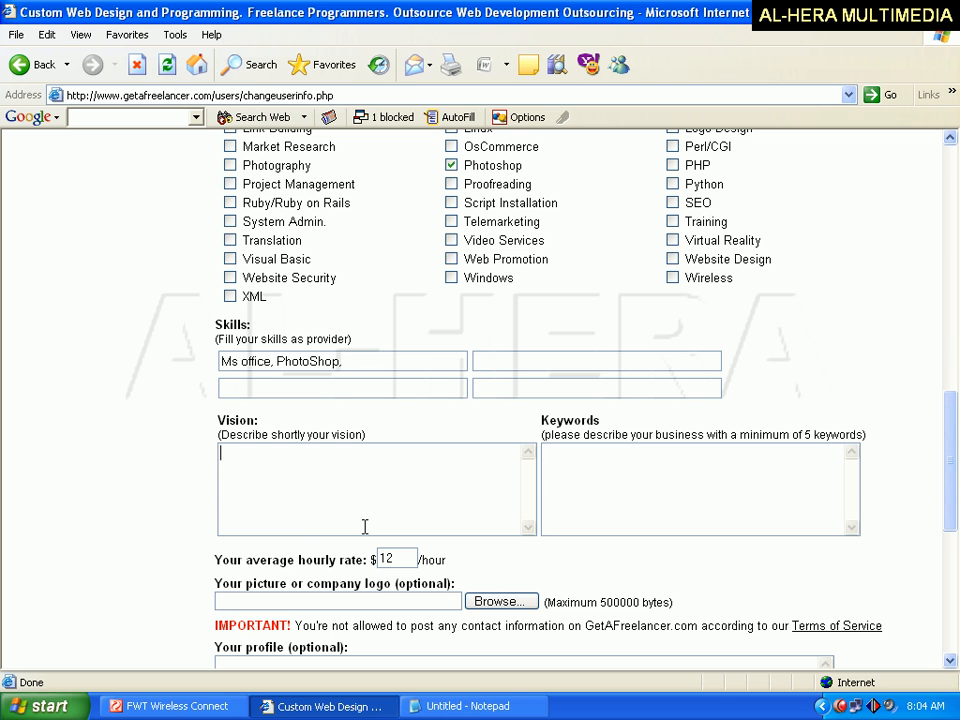
{"action": "key", "text": "ctrl+v"}
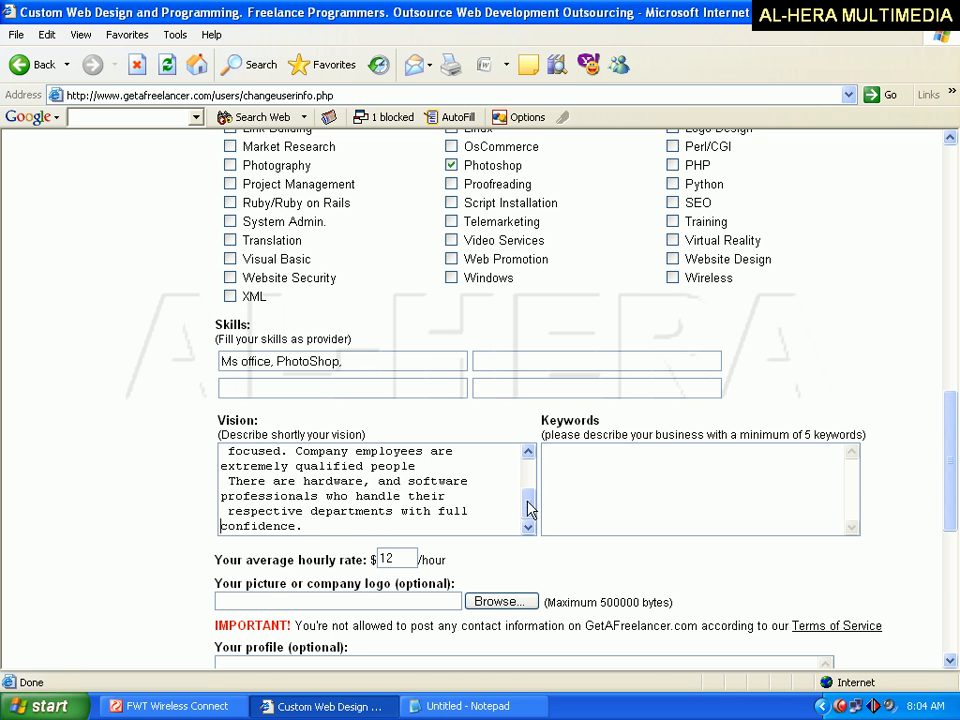
Read through the company description in the Vision field from its beginning.
{"action": "scroll", "coordinate": [528, 508], "scroll_direction": "up", "scroll_amount": 2}
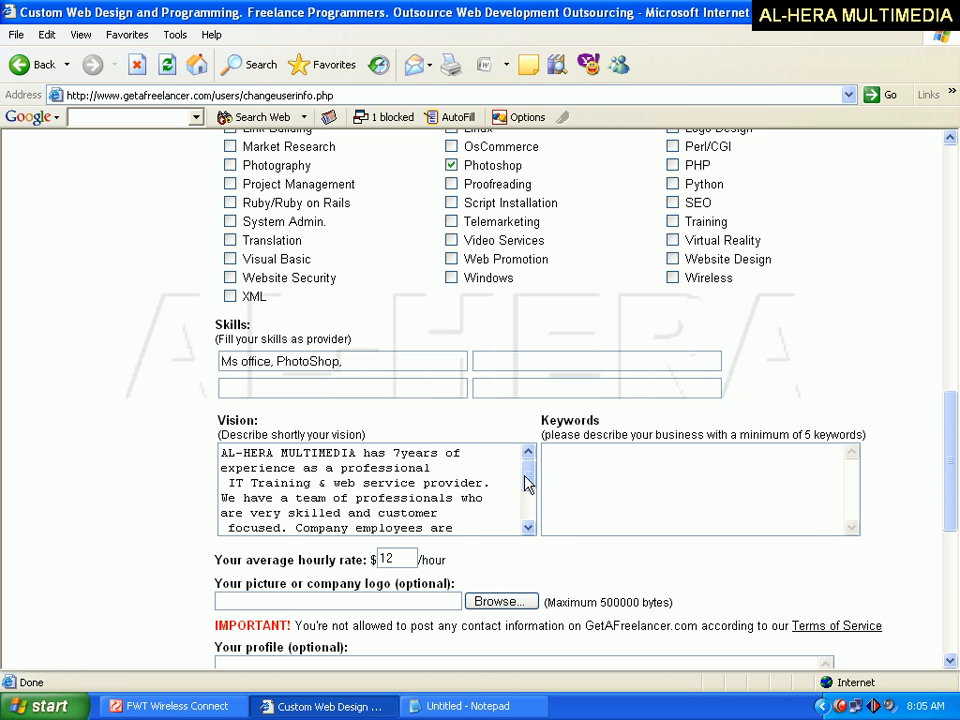
{"action": "left_click_drag", "start_coordinate": [525, 482], "coordinate": [533, 456]}
{"action": "left_click_drag", "start_coordinate": [422, 483], "coordinate": [254, 470]}
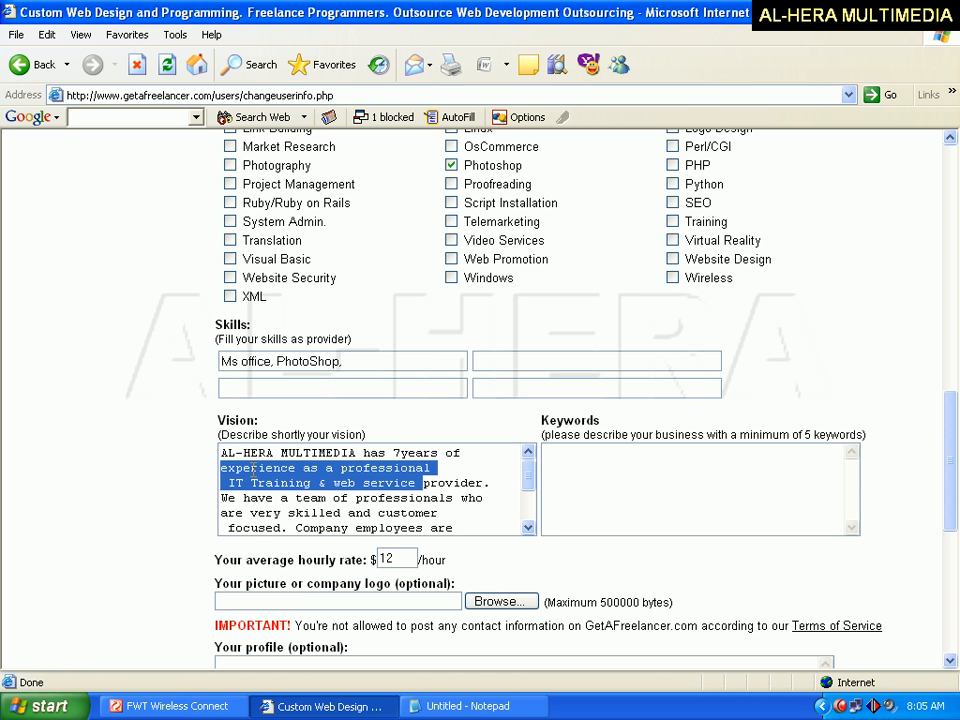
{"action": "left_click", "coordinate": [293, 467]}
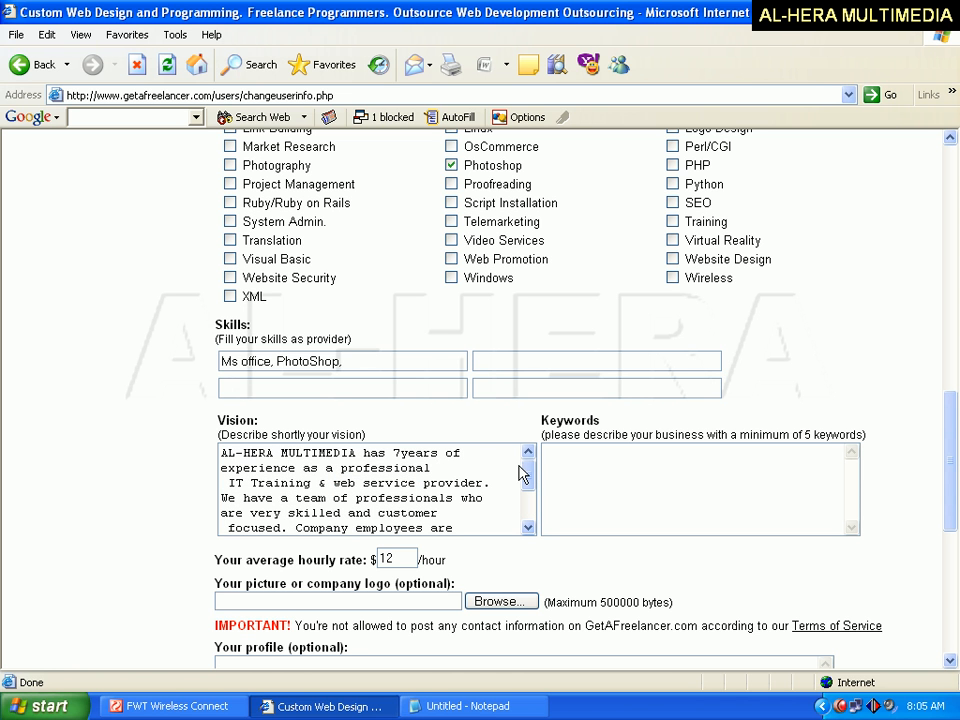
{"action": "left_click", "coordinate": [355, 708]}
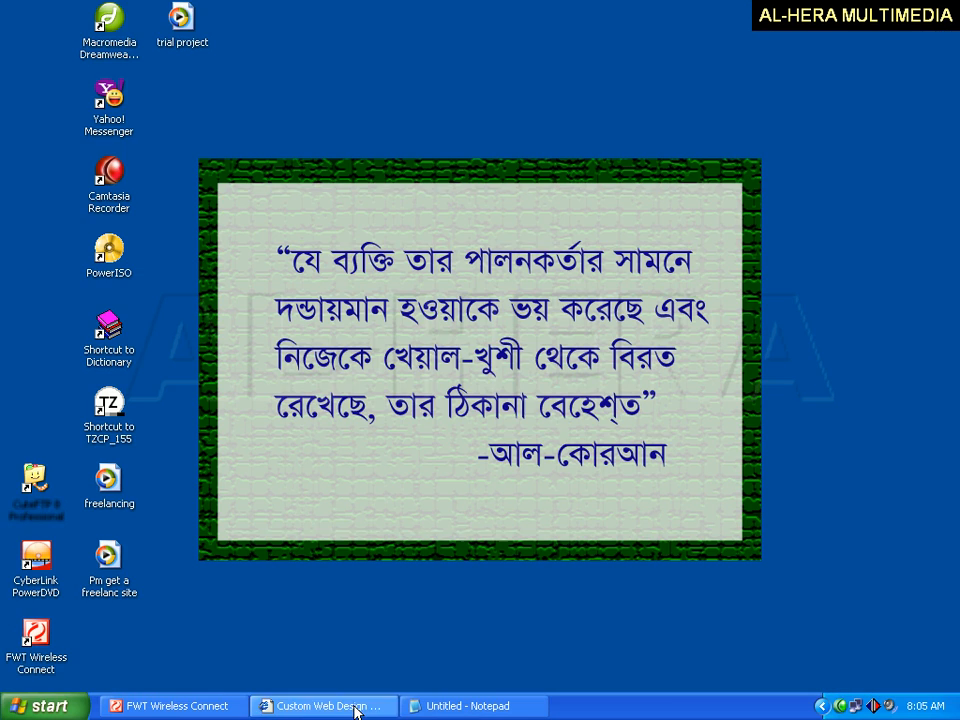
{"action": "left_click", "coordinate": [355, 707]}
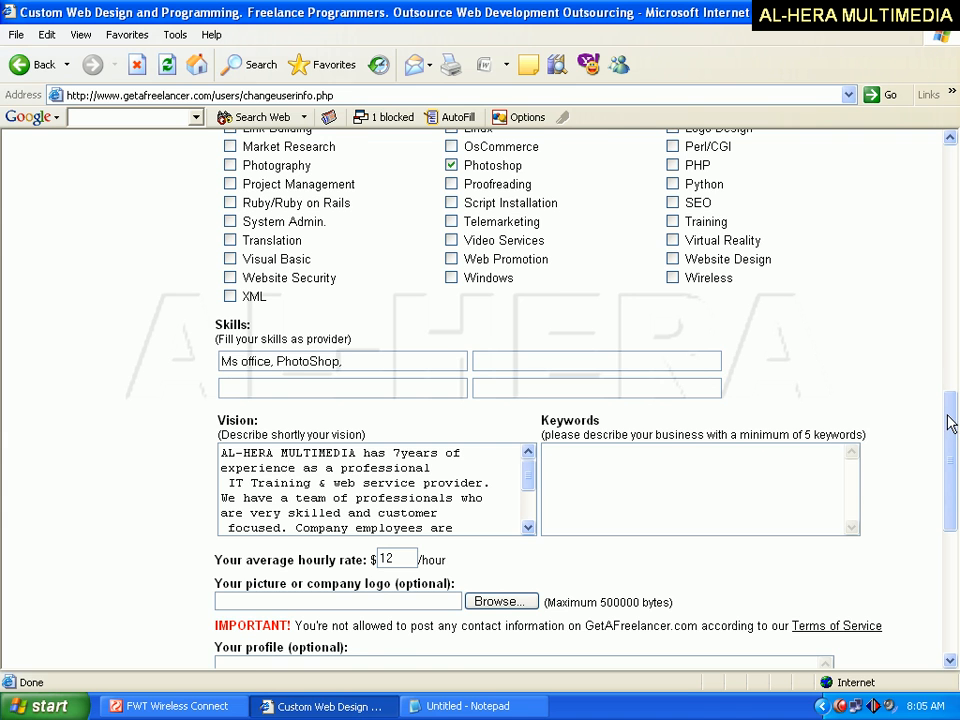
{"action": "left_click_drag", "start_coordinate": [950, 424], "coordinate": [949, 199]}
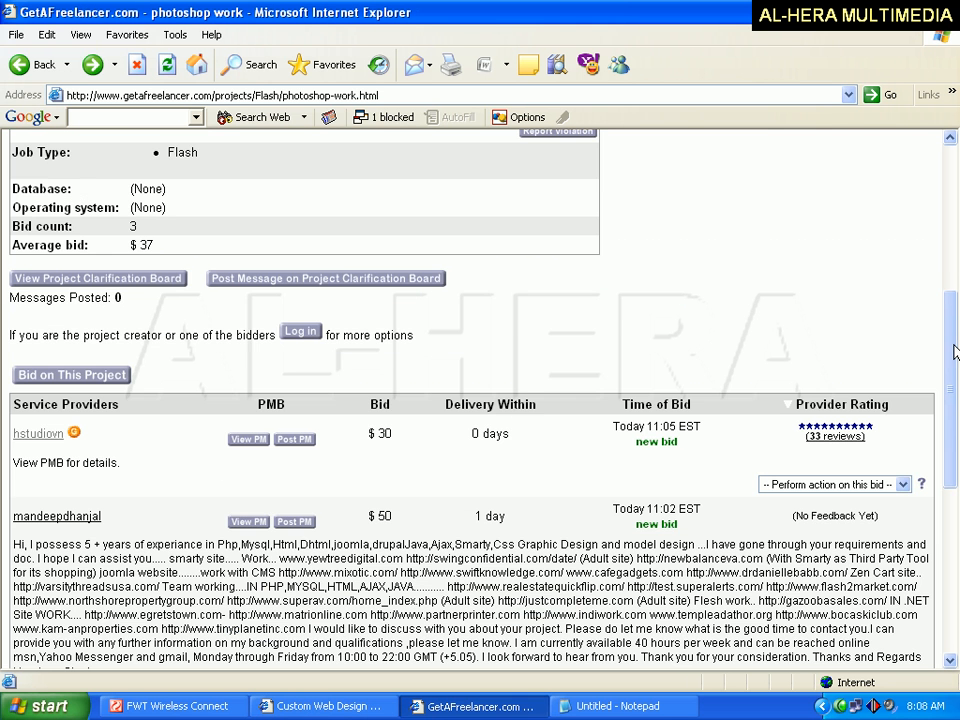
Review the bids on the "photoshop work" project and open the profile of the first service provider listed.
{"action": "scroll", "coordinate": [950, 258], "scroll_direction": "up", "scroll_amount": 5}
{"action": "left_click_drag", "start_coordinate": [950, 258], "coordinate": [958, 364]}
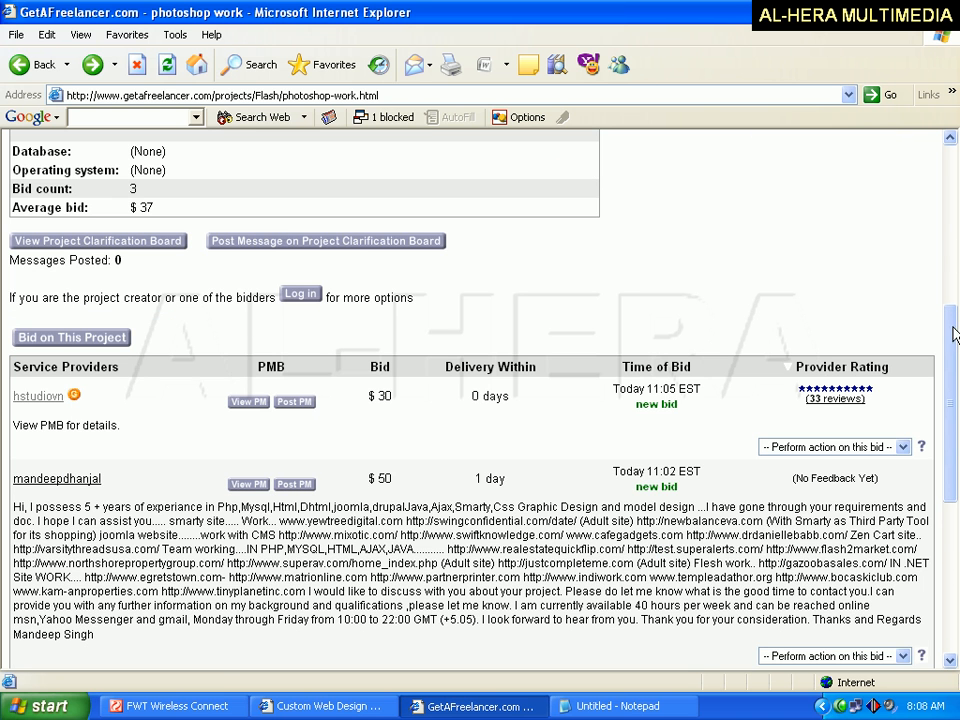
{"action": "mouse_move", "coordinate": [954, 335]}
{"action": "left_mouse_down"}
{"action": "mouse_move", "coordinate": [950, 197]}
{"action": "mouse_move", "coordinate": [949, 338]}
{"action": "left_mouse_up"}
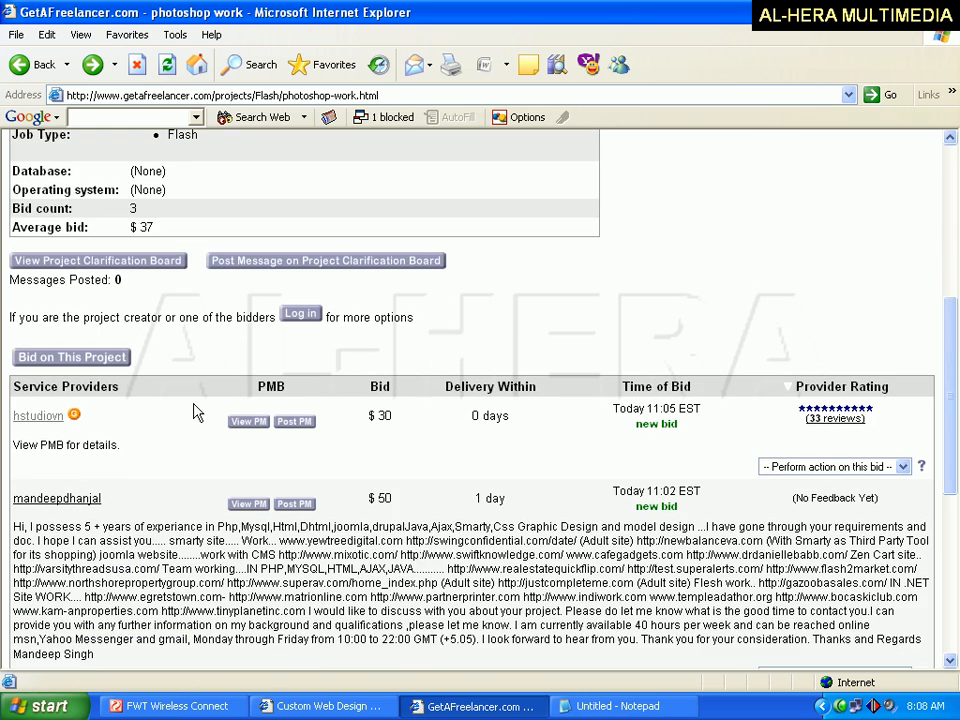
{"action": "left_click", "coordinate": [38, 420]}
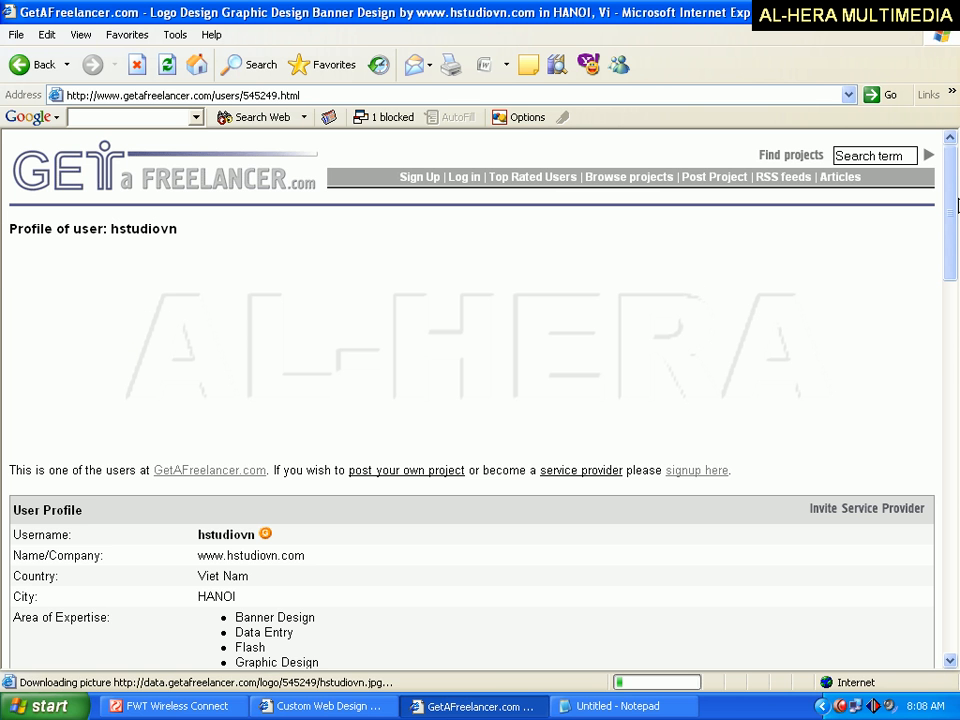
Examine the service provider's areas of expertise, average pricing, profile text, skills, vision and keywords.
{"action": "left_click_drag", "start_coordinate": [953, 208], "coordinate": [953, 253]}
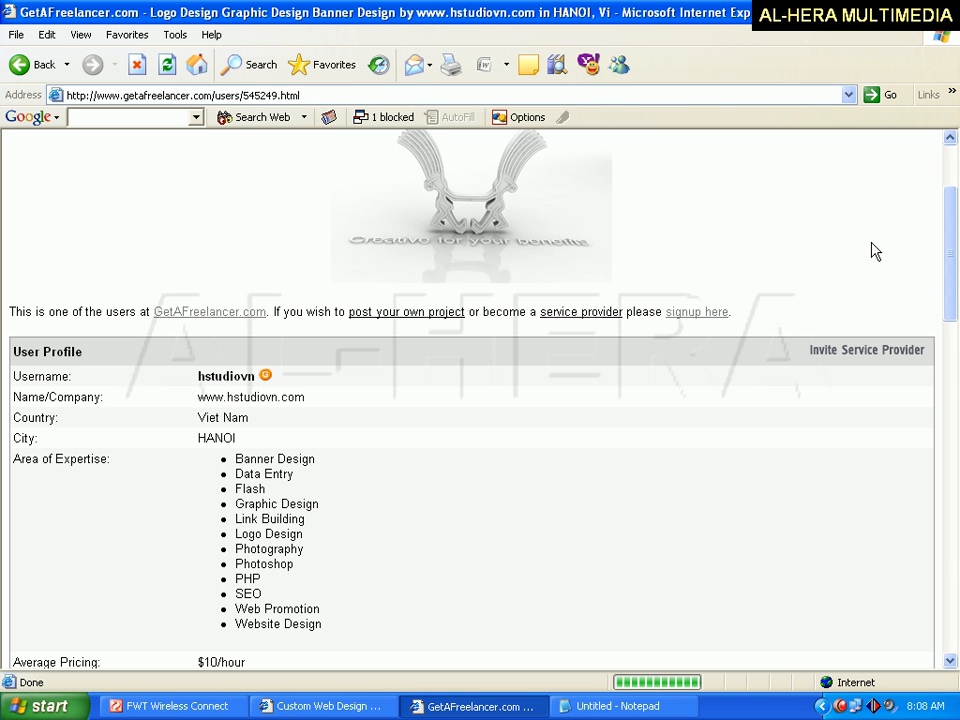
{"action": "left_click_drag", "start_coordinate": [953, 233], "coordinate": [949, 306]}
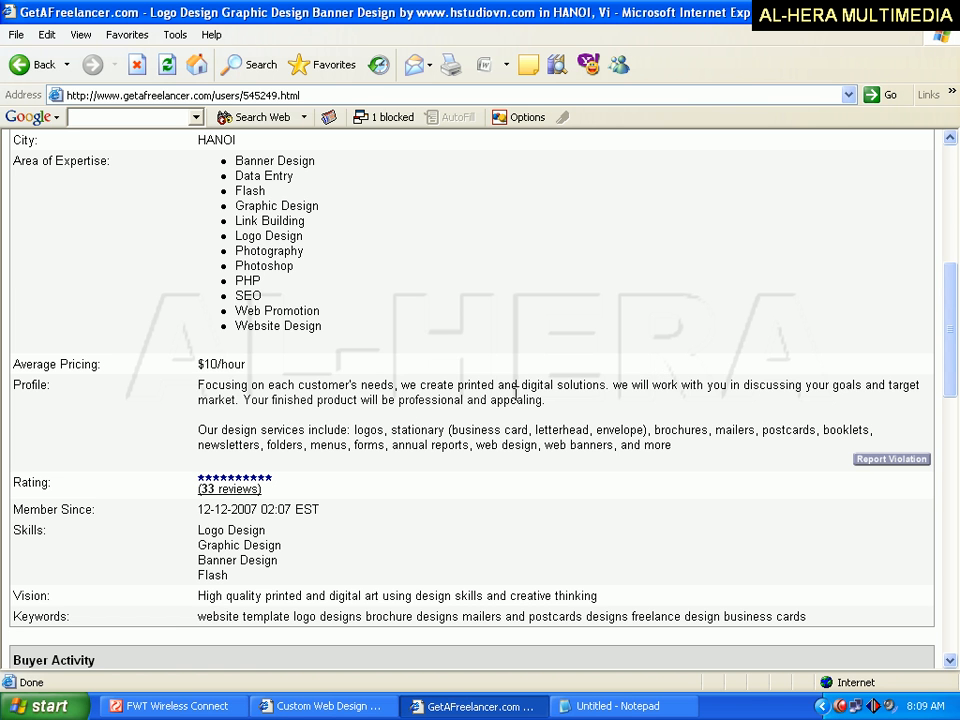
{"action": "left_click_drag", "start_coordinate": [545, 400], "coordinate": [220, 400]}
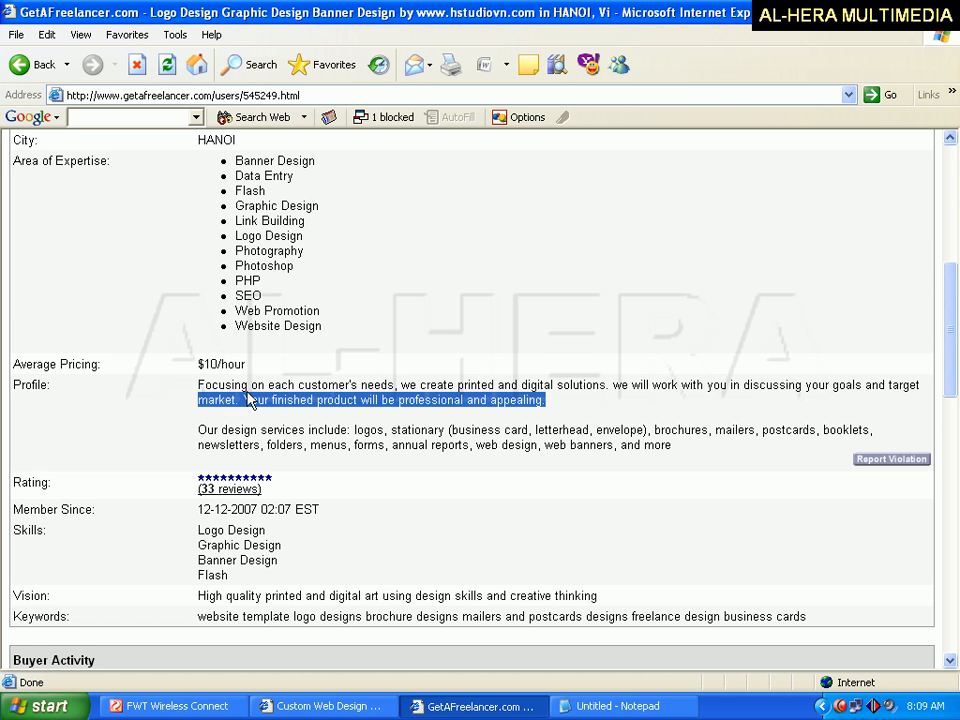
{"action": "left_click", "coordinate": [281, 399]}
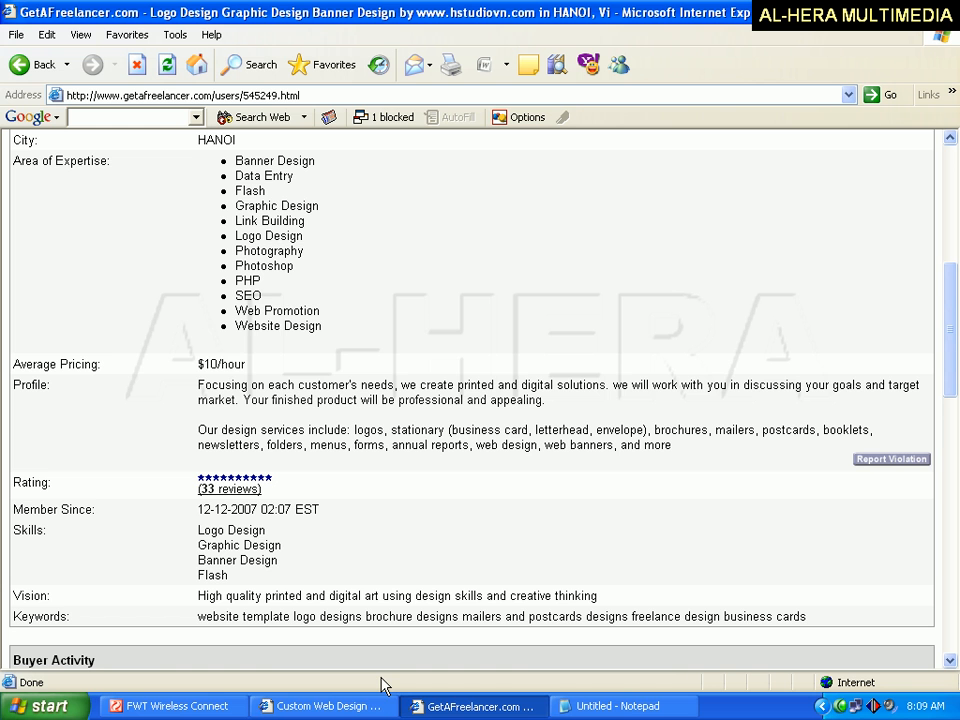
Return to the account editing form and enter "Best quality & Cheap cost" as the business keywords.
{"action": "left_click", "coordinate": [372, 712]}
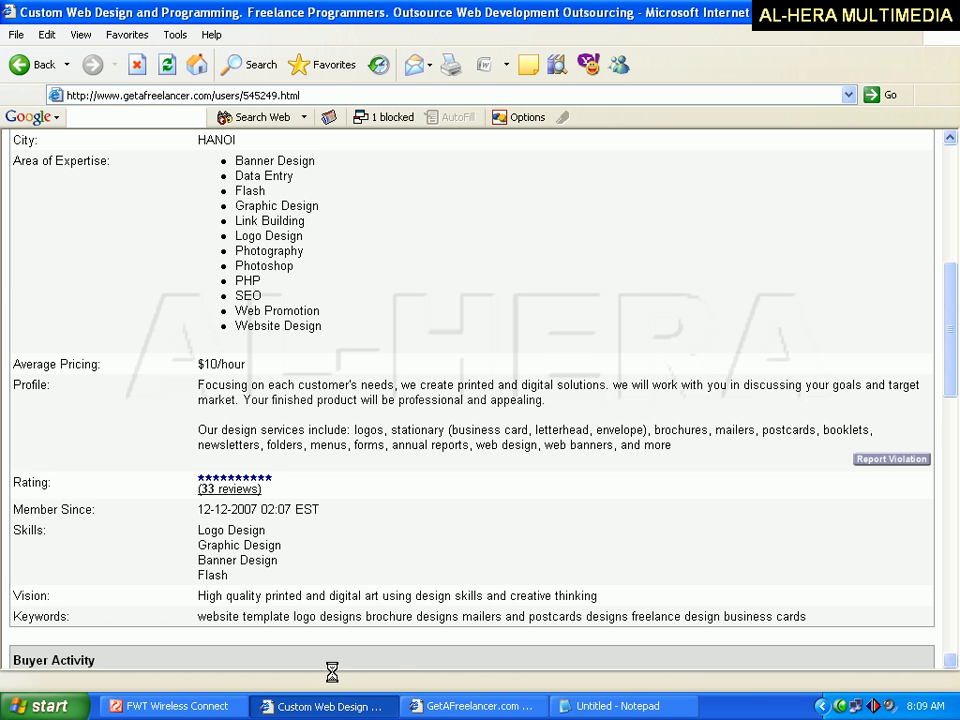
{"action": "left_click_drag", "start_coordinate": [955, 240], "coordinate": [957, 483]}
{"action": "left_click", "coordinate": [755, 465]}
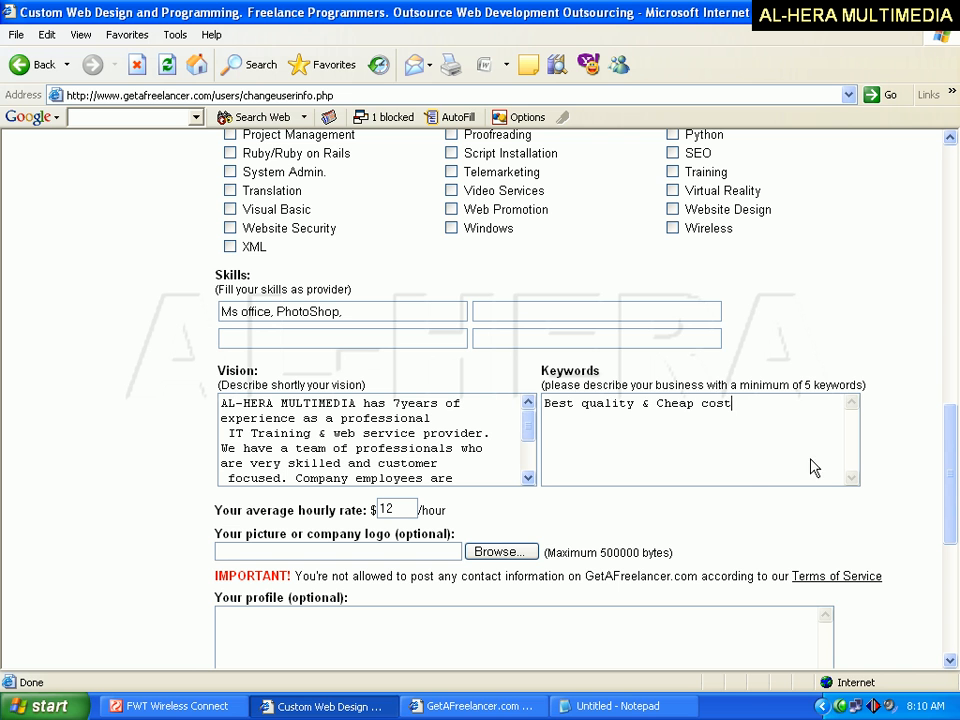
{"action": "left_click_drag", "start_coordinate": [762, 406], "coordinate": [527, 418]}
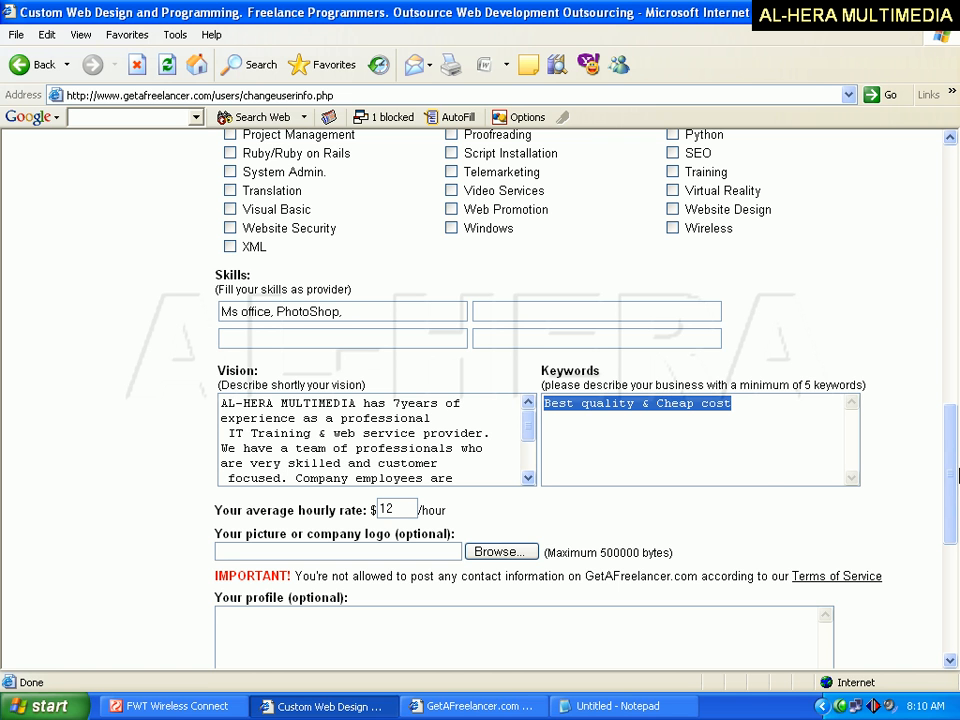
Save the edited account information, leaving the optional logo and profile text blank.
{"action": "left_click_drag", "start_coordinate": [953, 439], "coordinate": [952, 450]}
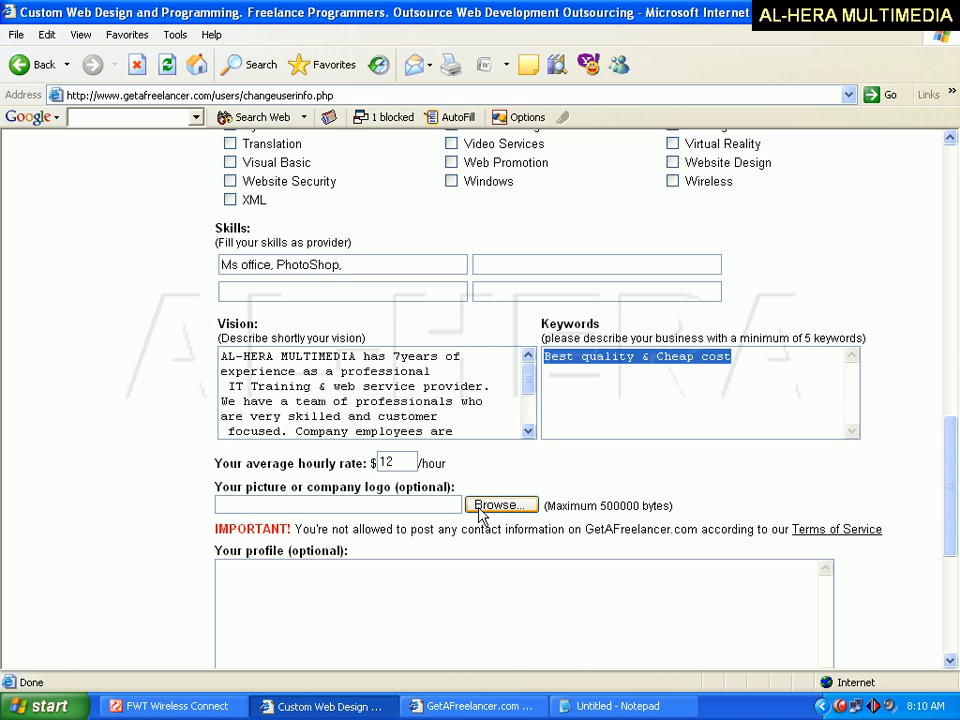
{"action": "left_click_drag", "start_coordinate": [949, 452], "coordinate": [948, 535]}
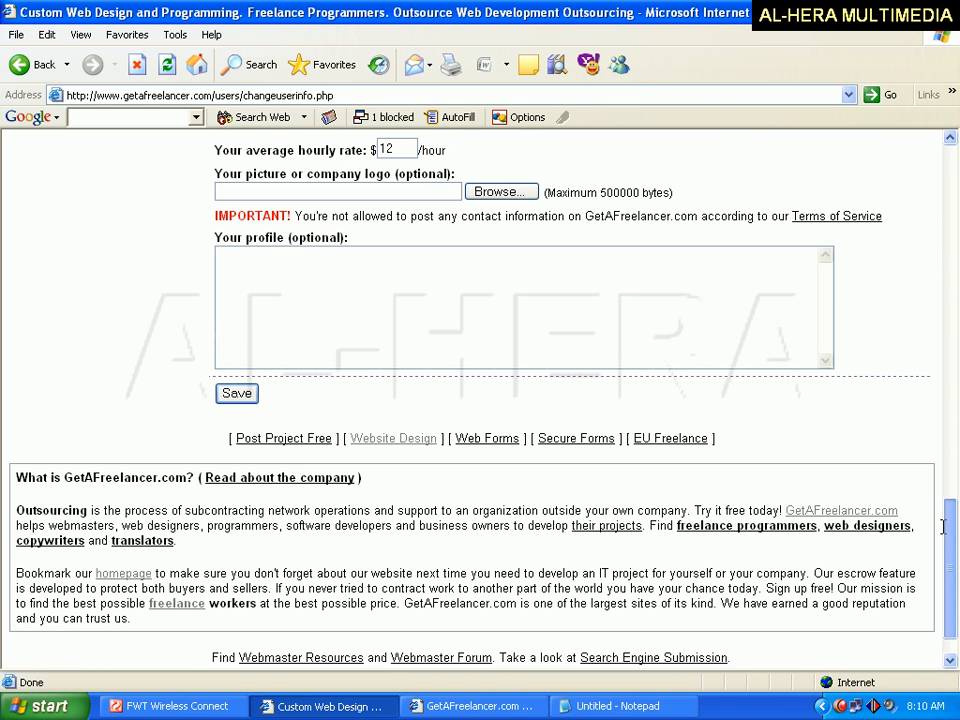
{"action": "left_click", "coordinate": [245, 397]}
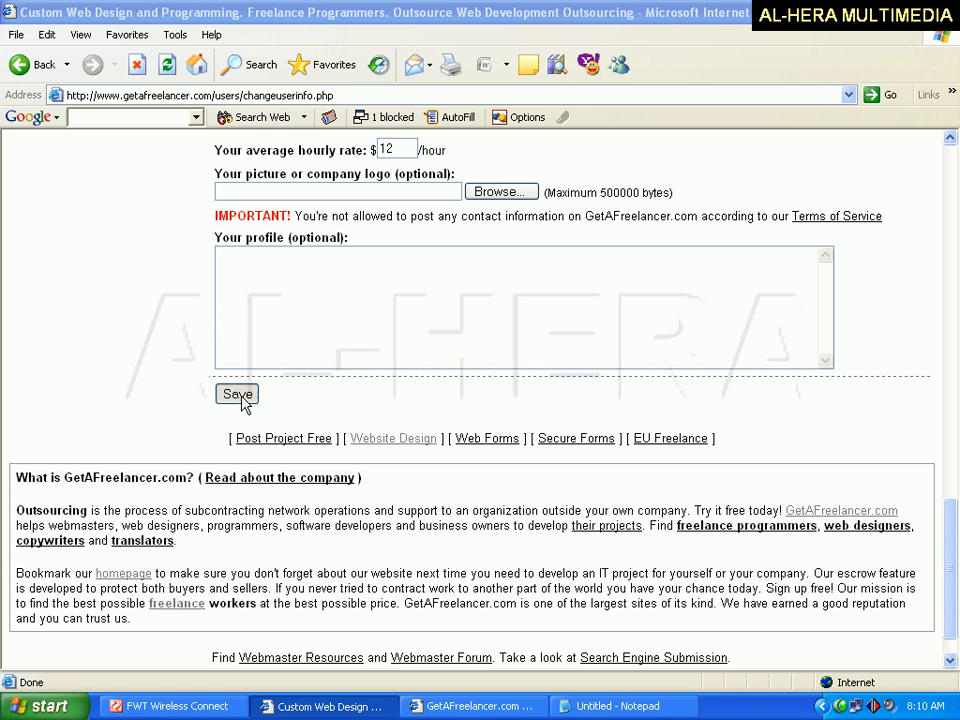
{"action": "left_click", "coordinate": [517, 406]}
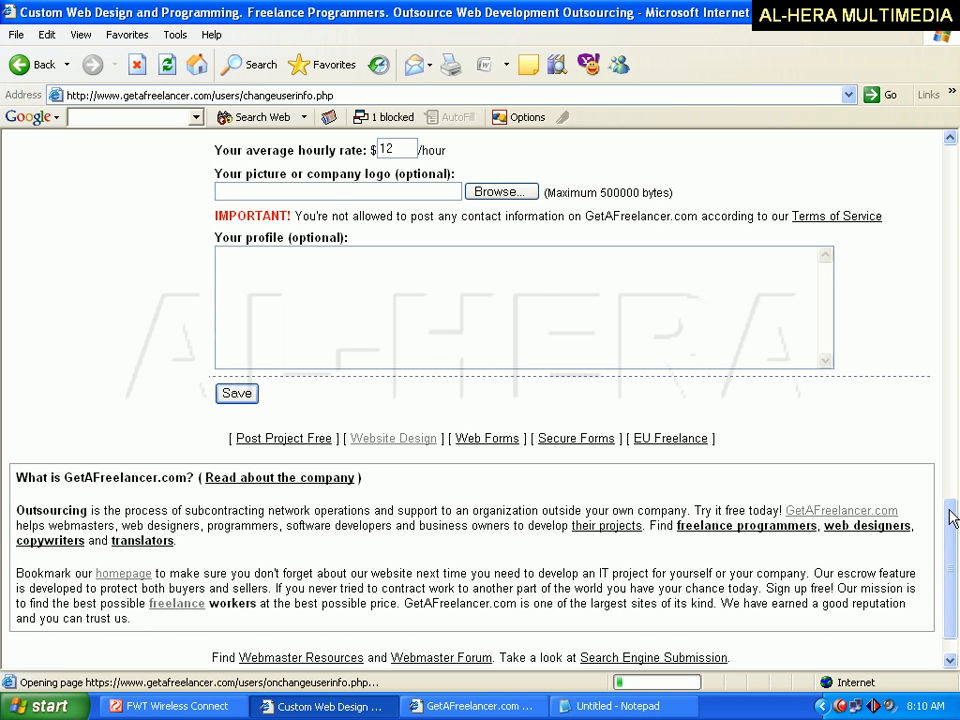
{"action": "left_click_drag", "start_coordinate": [951, 514], "coordinate": [952, 275]}
{"action": "left_click_drag", "start_coordinate": [957, 222], "coordinate": [953, 543]}
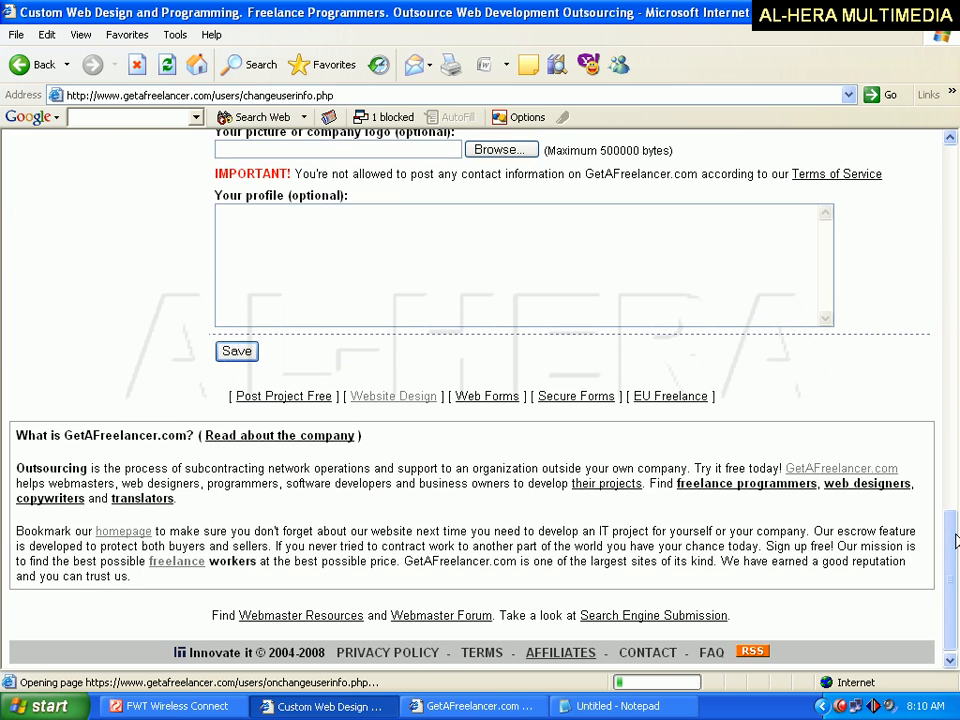